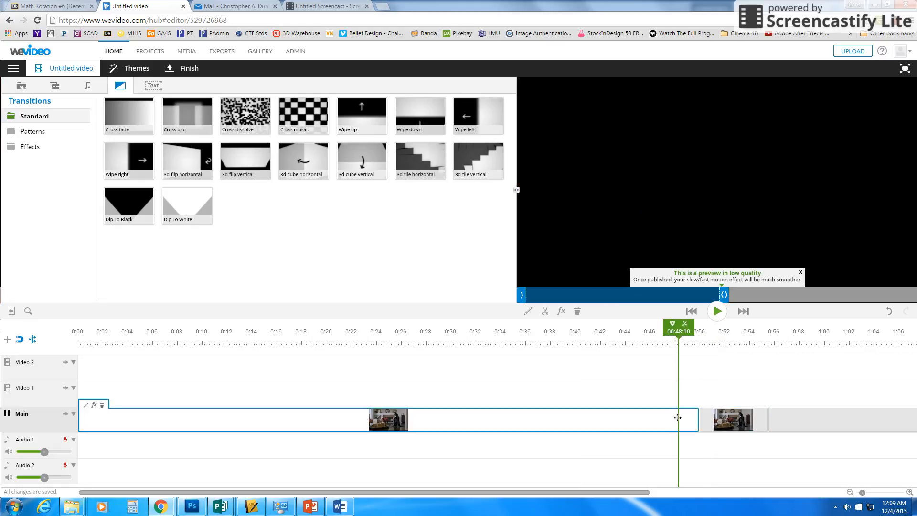
click(713, 419)
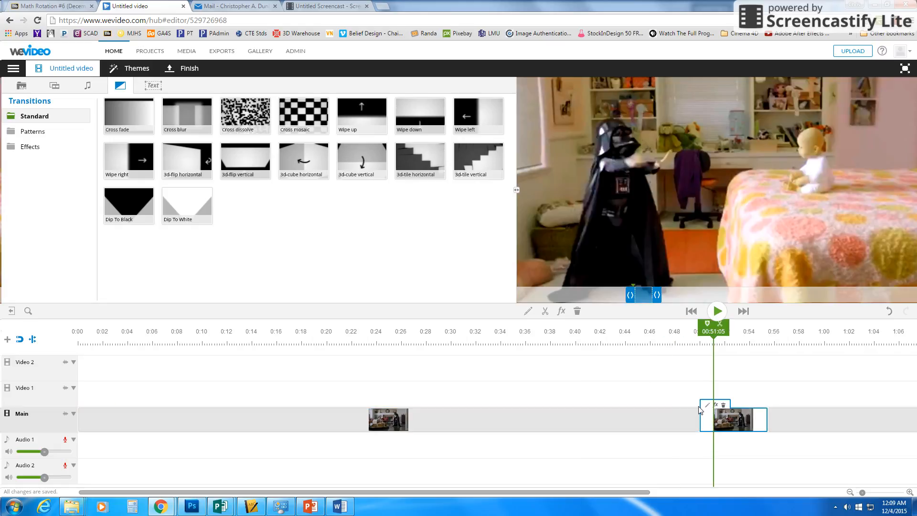
click(690, 416)
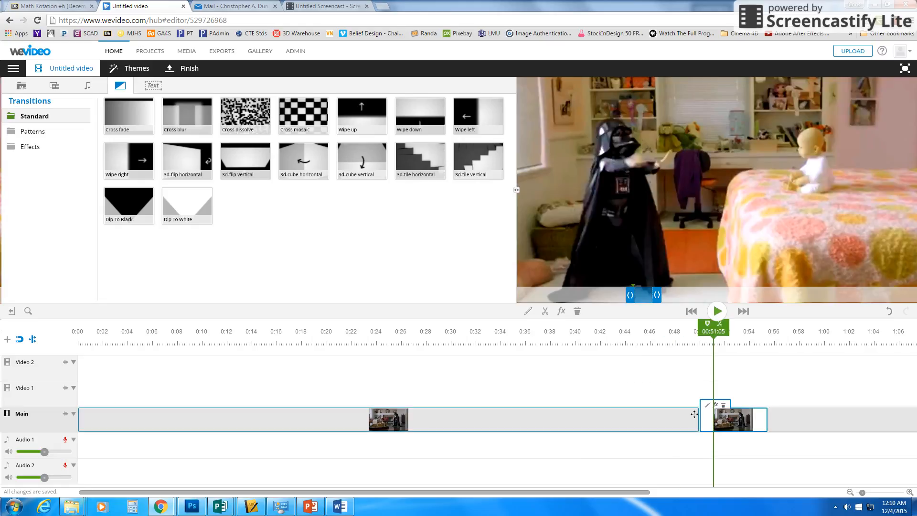
click(706, 418)
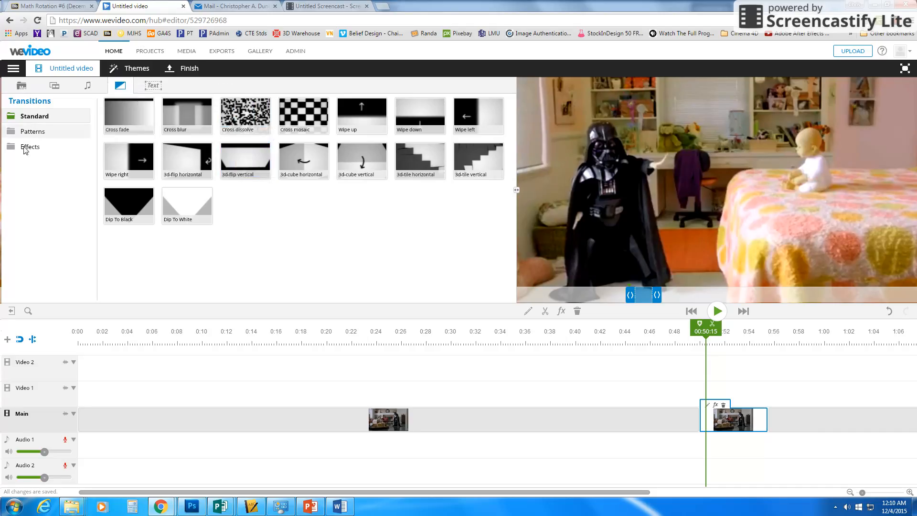
- Preview the 3d-flip vertical, Wipe up and Wipe down transitions from the Standard set
click(245, 155)
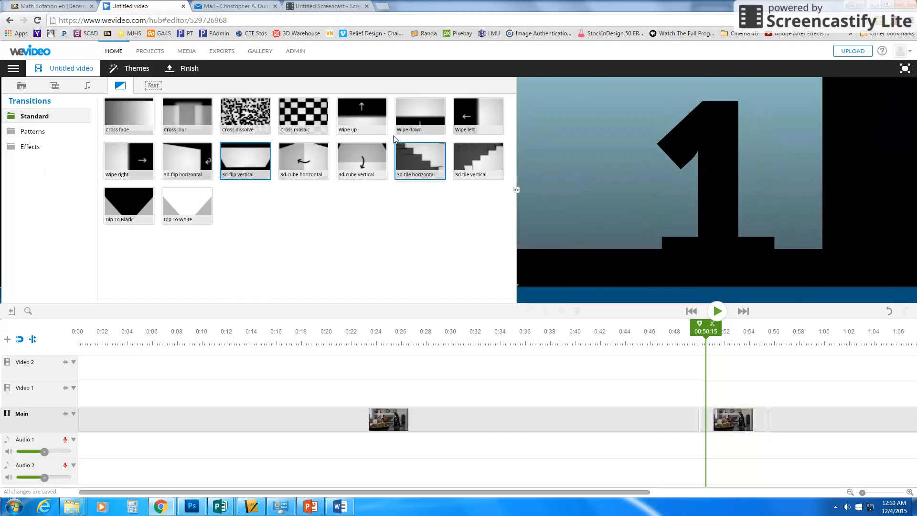
click(364, 117)
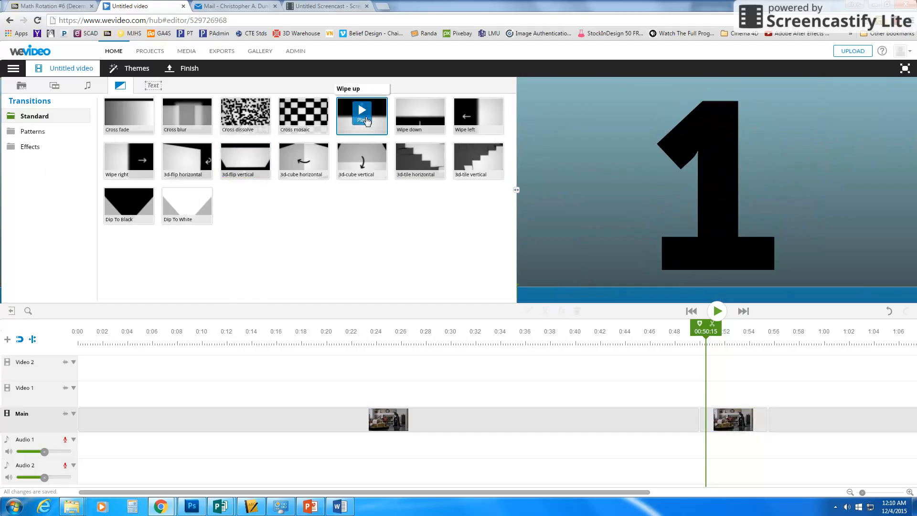
click(419, 118)
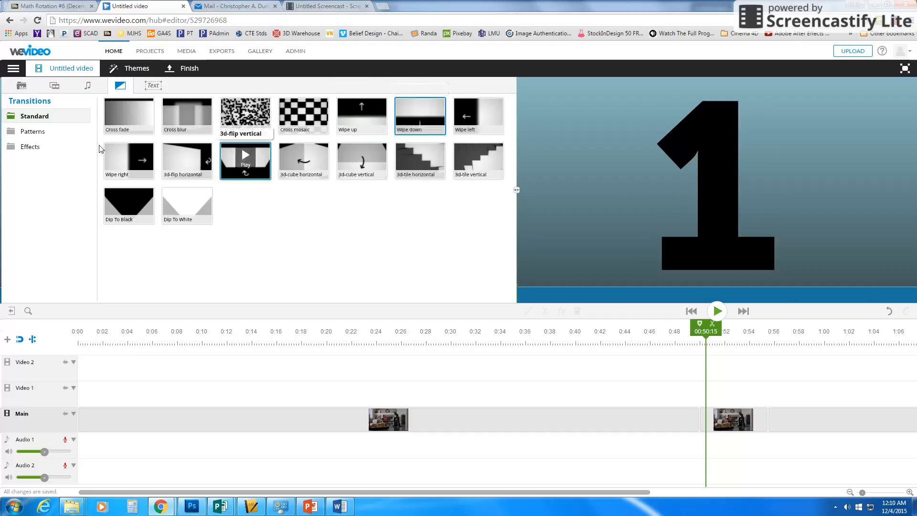
- Preview the Cross pattern and Large dot pattern transitions from the Patterns set
click(27, 132)
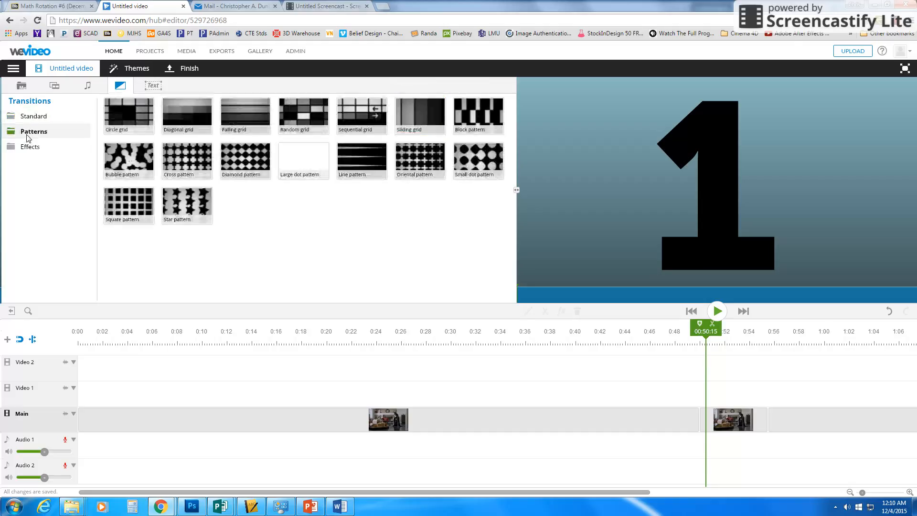
click(188, 161)
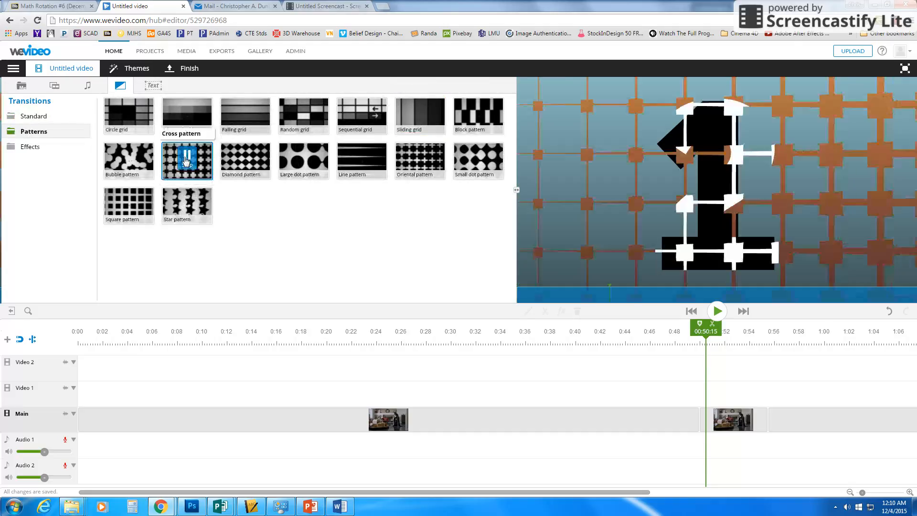
click(302, 160)
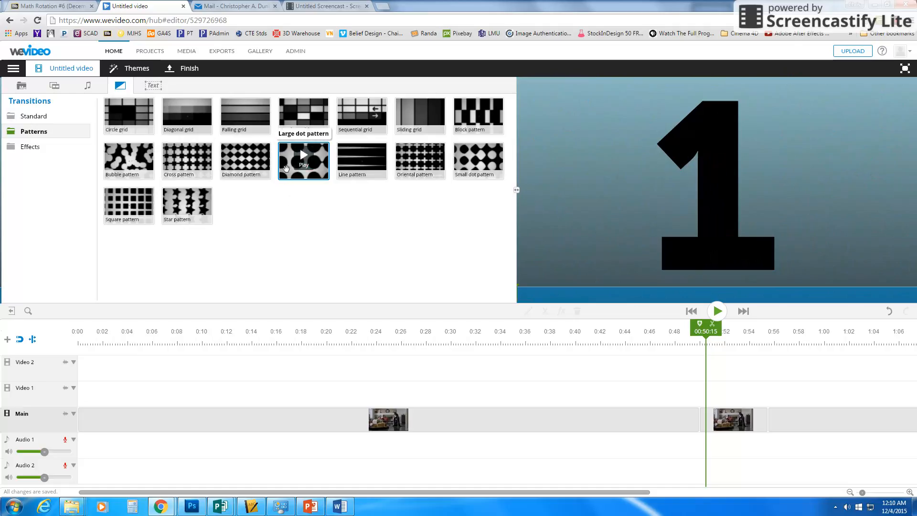
- Place the Large dot pattern transition between the first two clips on the Main track and play across it
mouse_move(286, 168)
mouse_down()
mouse_move(293, 191)
mouse_move(319, 216)
mouse_move(429, 258)
mouse_move(708, 417)
mouse_up()
click(674, 410)
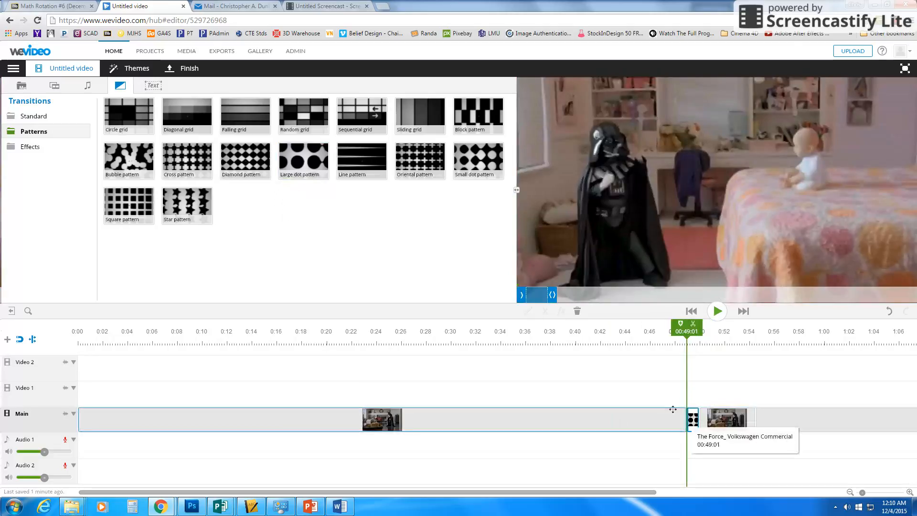
click(727, 424)
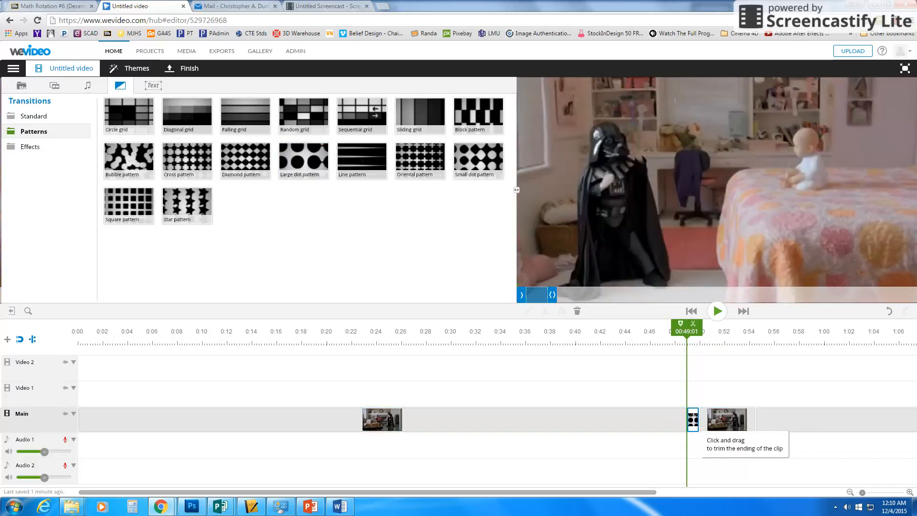
click(686, 411)
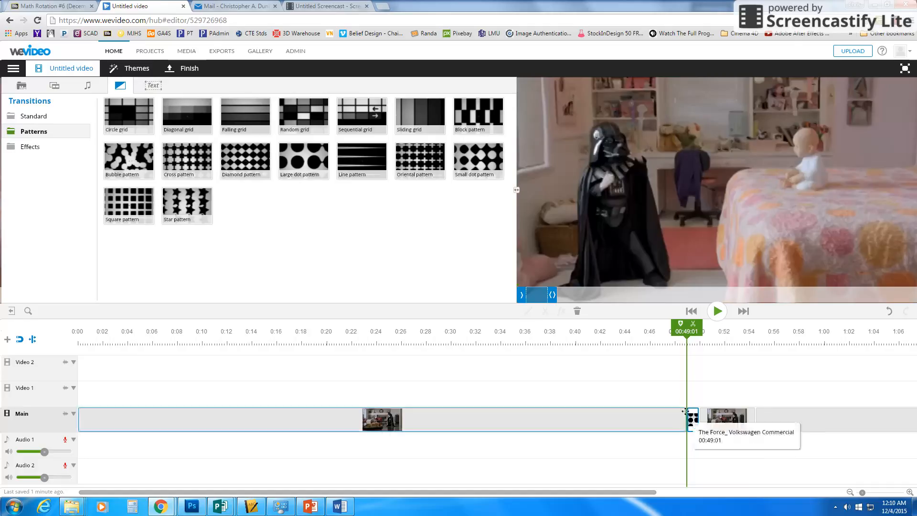
click(714, 417)
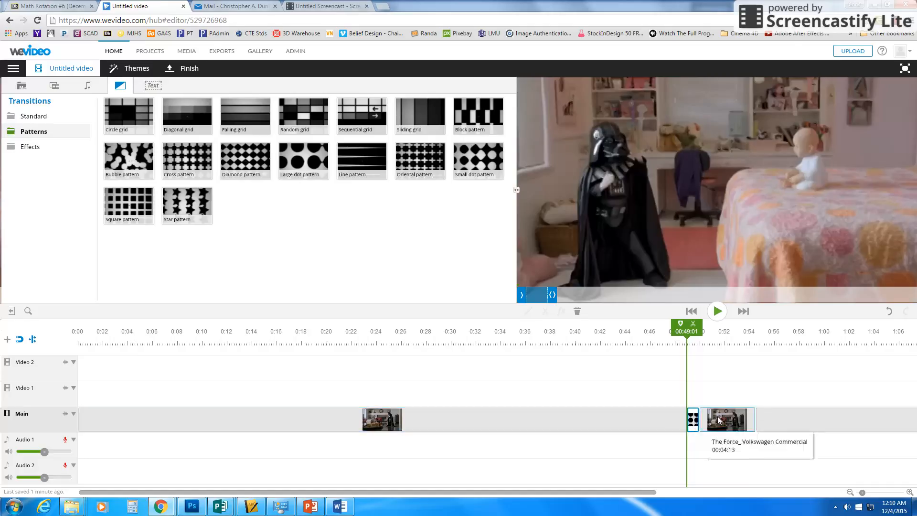
click(717, 311)
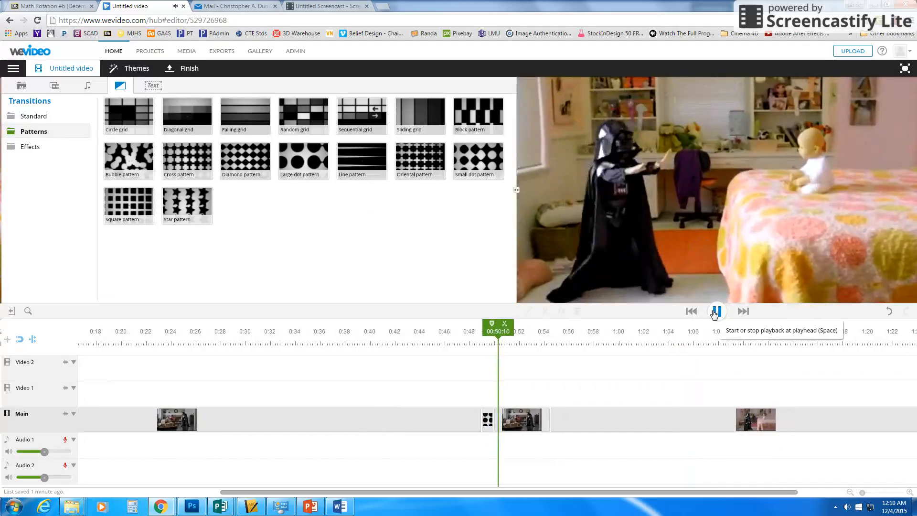
click(482, 421)
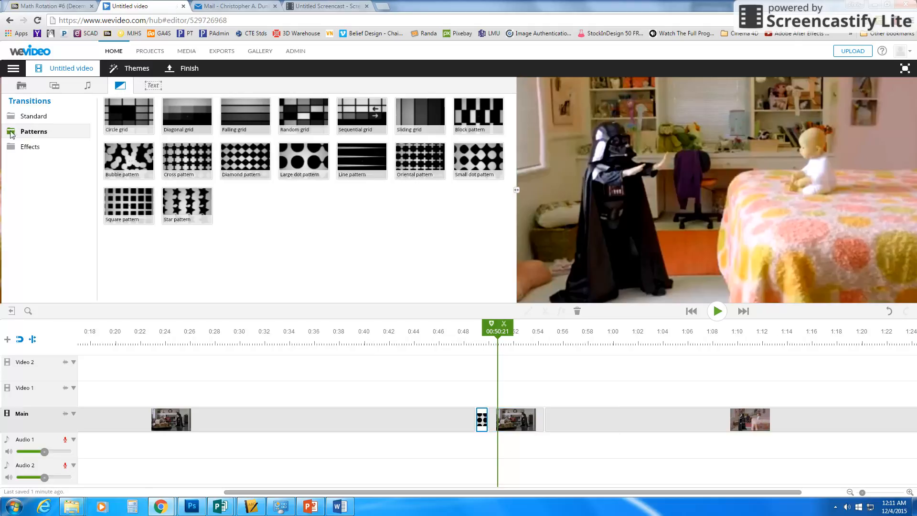
- Replace the transition between the first two clips with the Rainbow effect and play it back
click(28, 148)
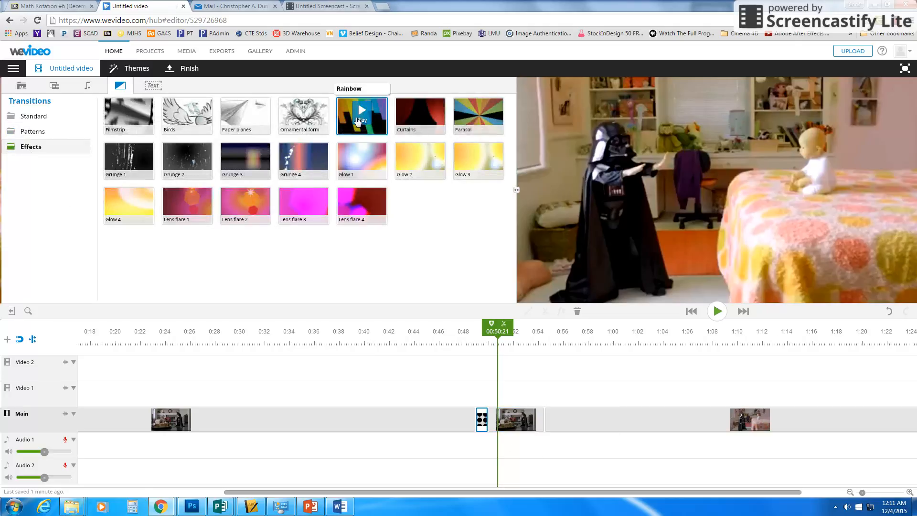
mouse_move(362, 117)
mouse_down()
mouse_move(388, 242)
mouse_move(436, 356)
mouse_move(486, 420)
mouse_move(506, 423)
mouse_up()
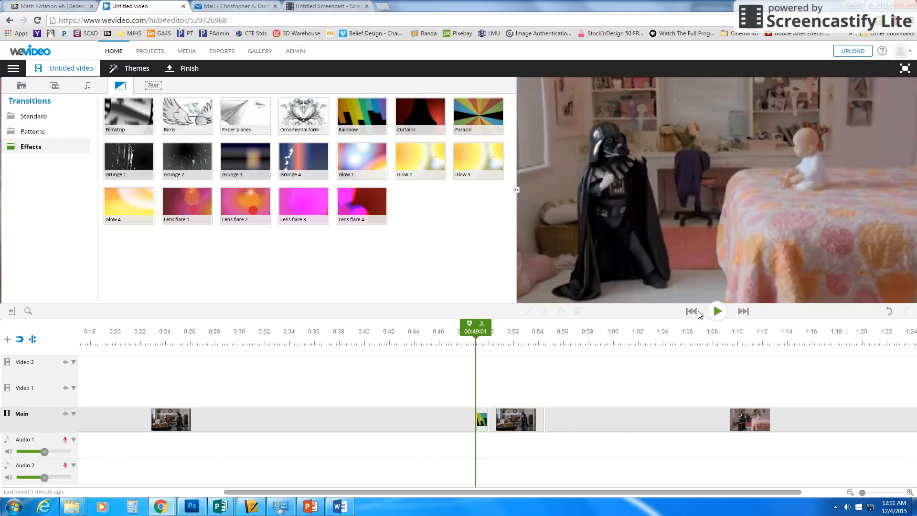
click(714, 314)
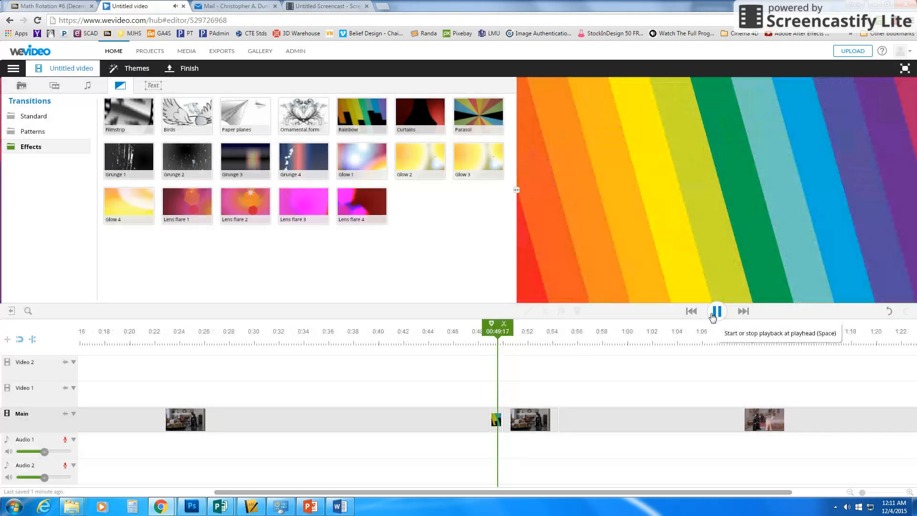
click(716, 313)
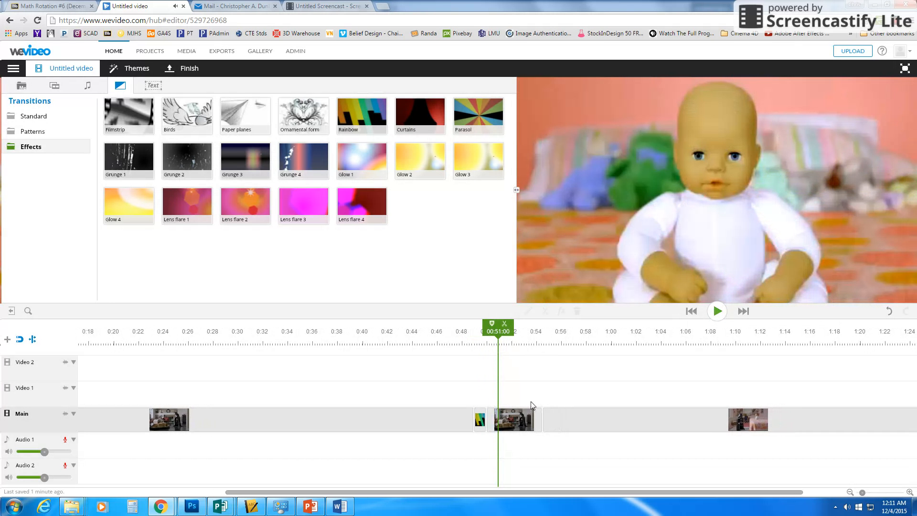
- Lengthen the Rainbow transition to about 2 seconds and replace it with the Paper planes effect
click(480, 421)
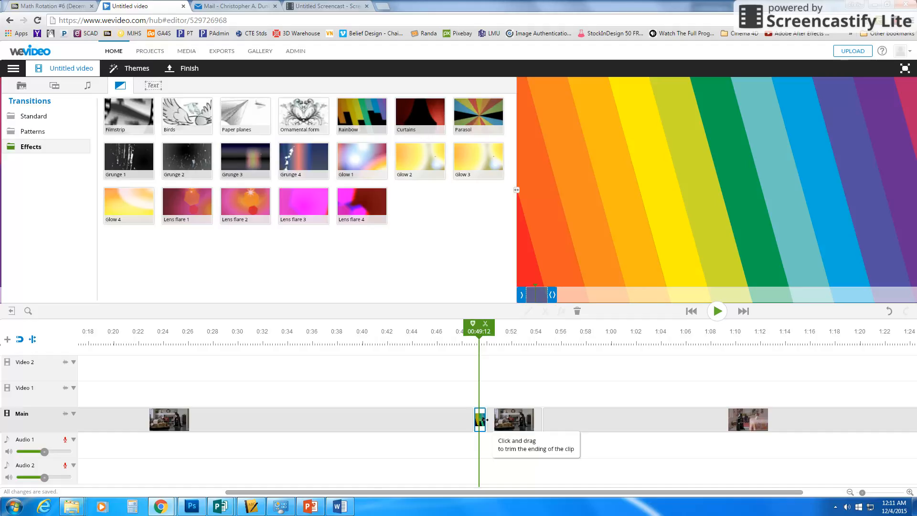
drag(486, 420, 501, 420)
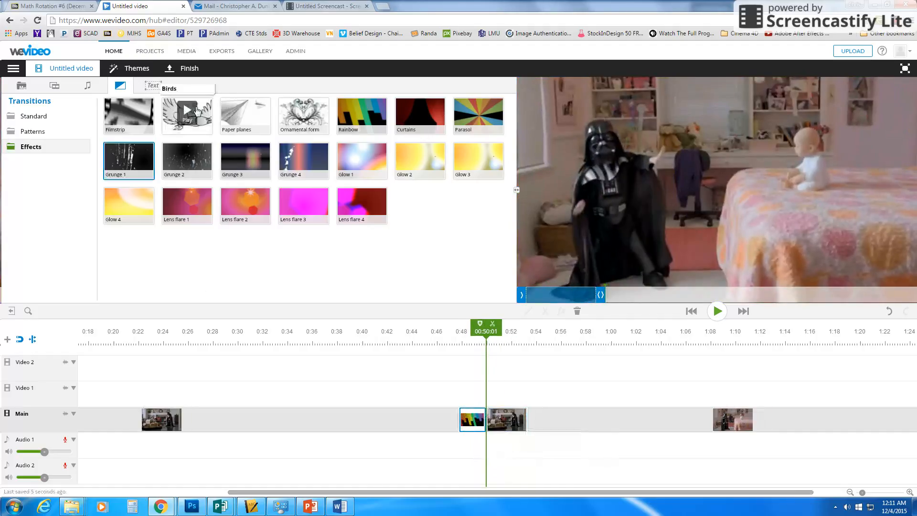
mouse_move(233, 114)
mouse_down()
mouse_move(260, 197)
mouse_move(473, 421)
mouse_move(477, 439)
mouse_up()
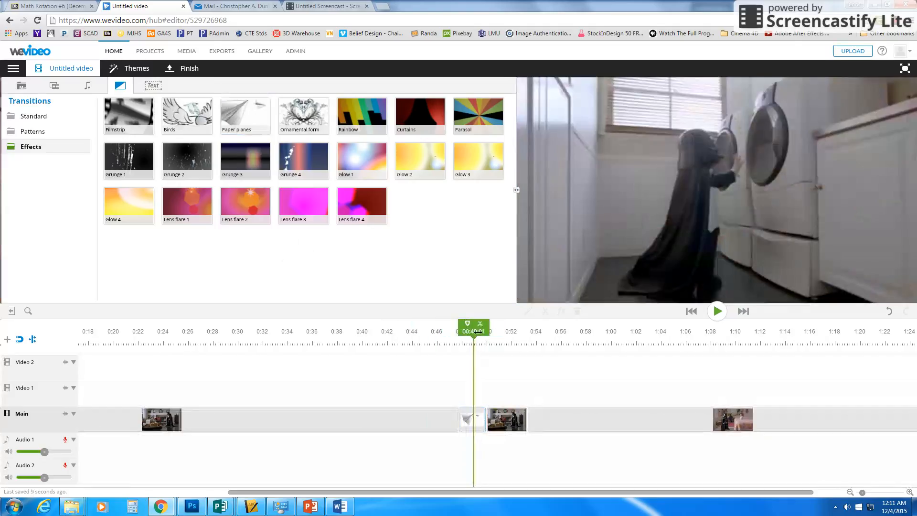
- Play the timeline across the Paper planes transition, starting just before it at about 0:47
mouse_move(473, 332)
mouse_down()
mouse_move(447, 338)
mouse_move(456, 336)
mouse_up()
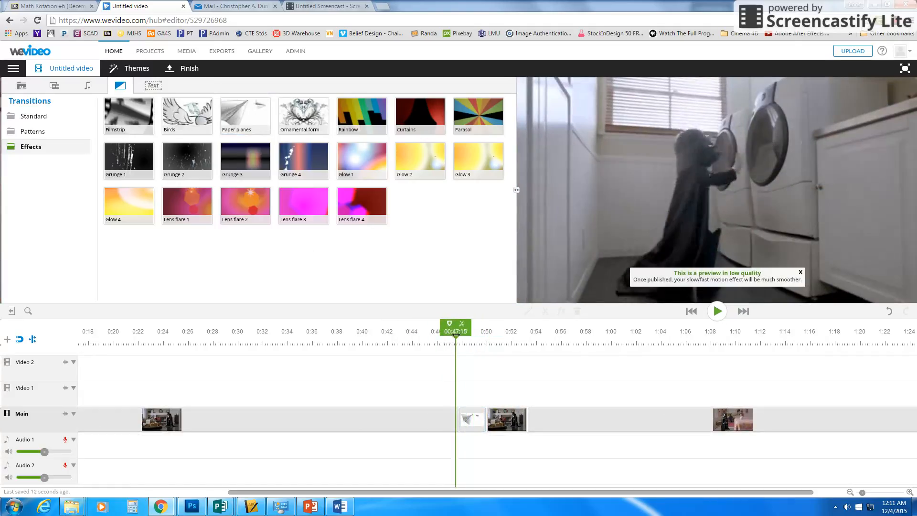
click(717, 311)
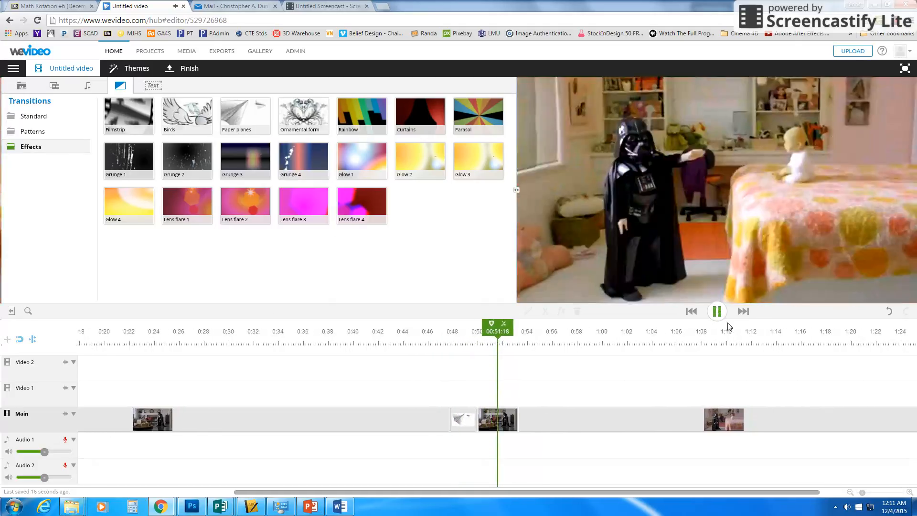
key(space)
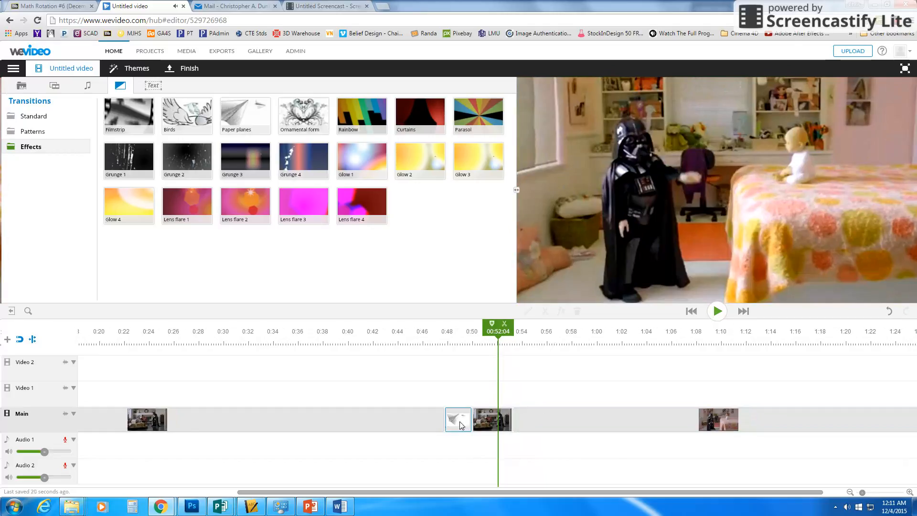
- Delete the Paper planes transition between the first two clips on the Main track
click(462, 425)
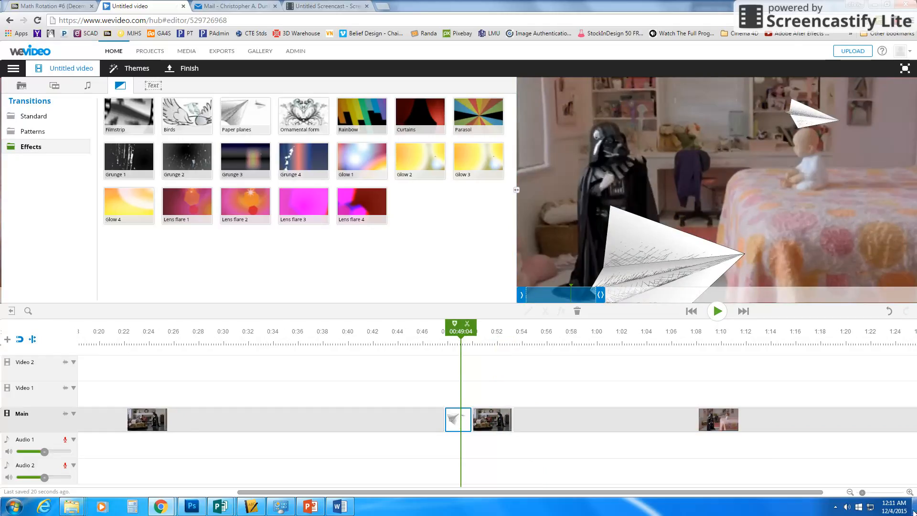
click(910, 493)
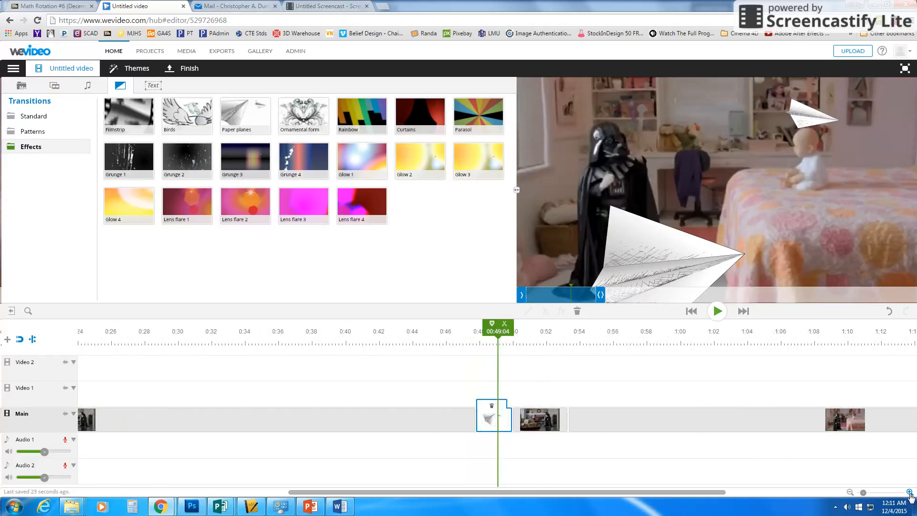
click(492, 410)
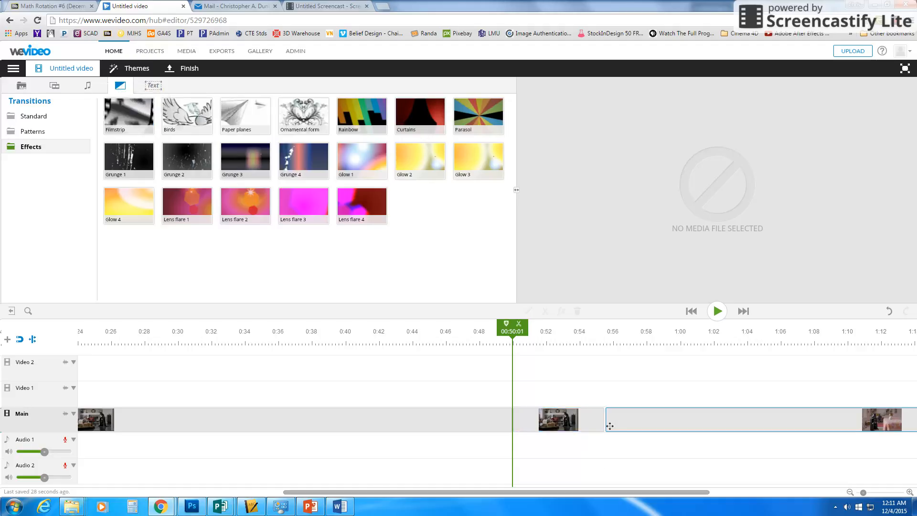
- Place a basic Text title on the Video 2 track at about 0:32, and delete it again
click(153, 87)
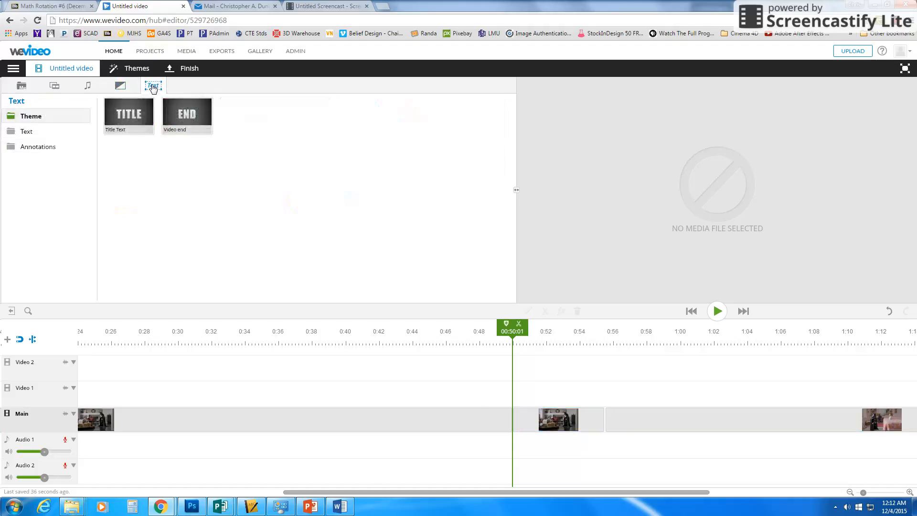
click(28, 130)
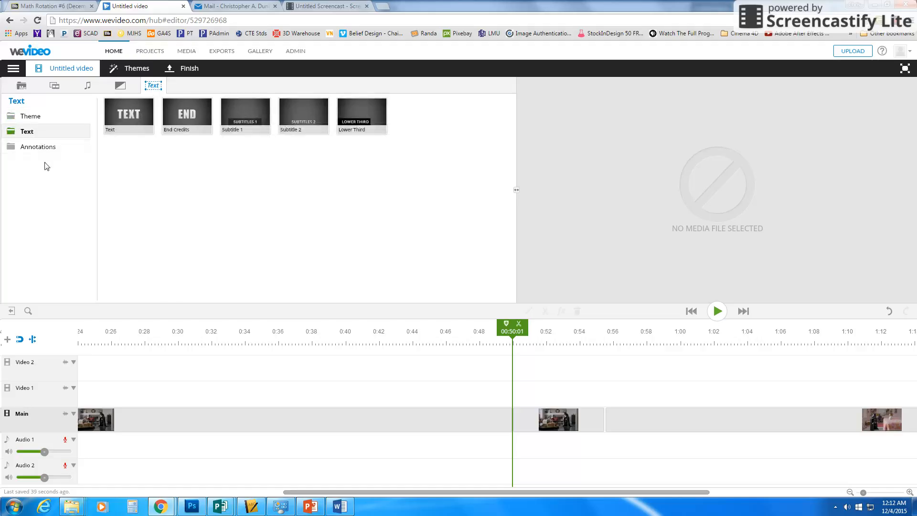
mouse_move(111, 115)
mouse_down()
mouse_move(147, 211)
mouse_move(246, 373)
mouse_move(245, 363)
mouse_up()
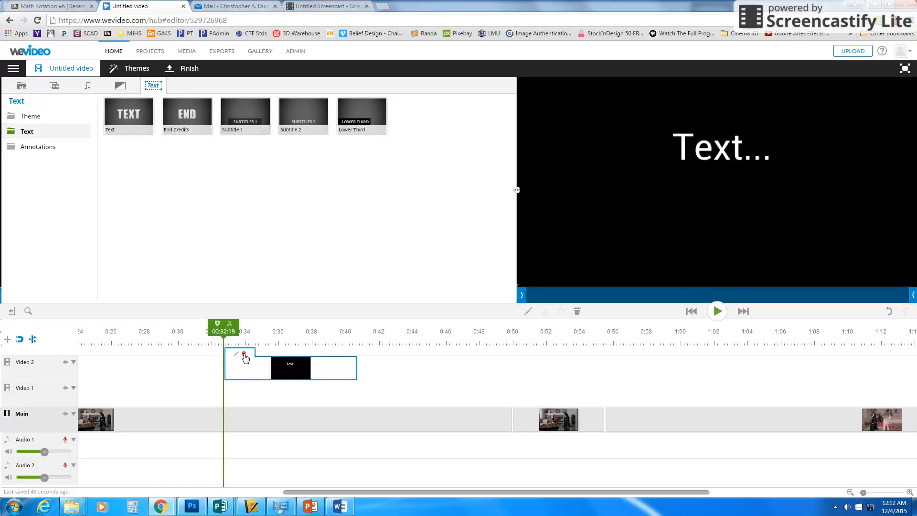
click(244, 355)
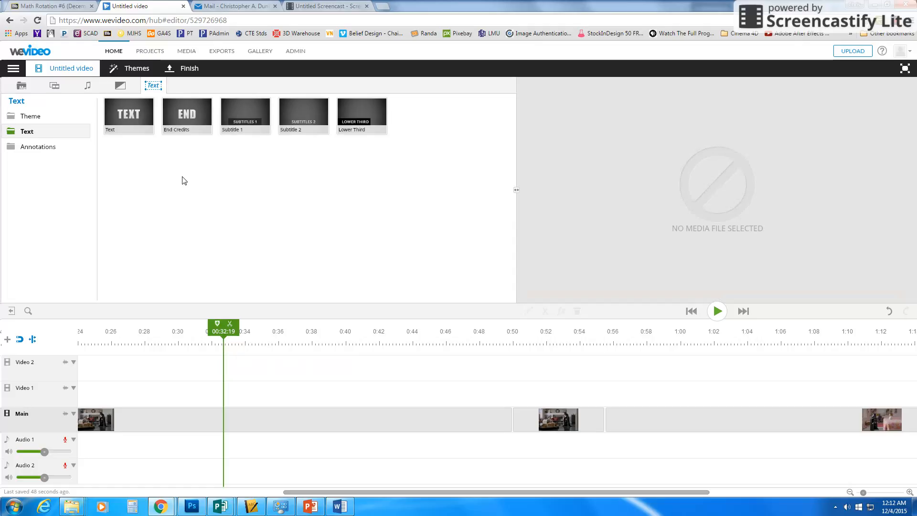
- Preview the Icy Blast and Noir themes in the theme library
click(128, 69)
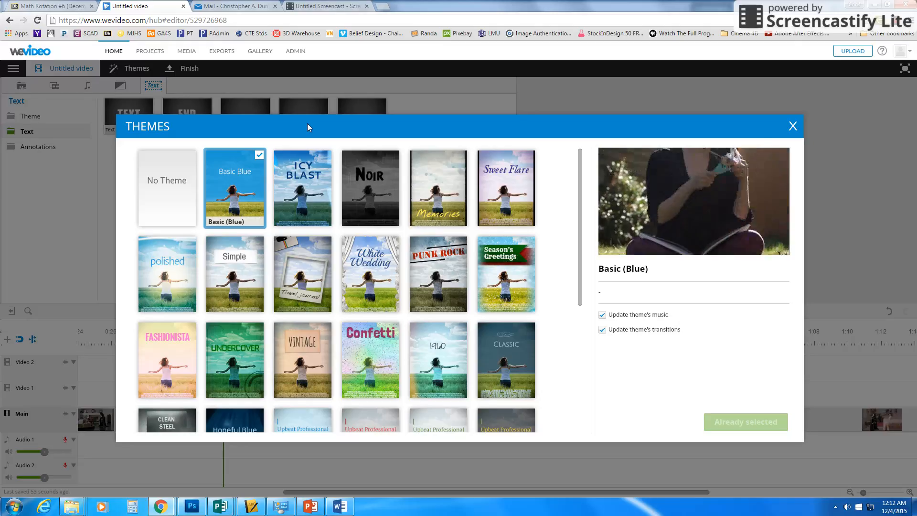
click(299, 176)
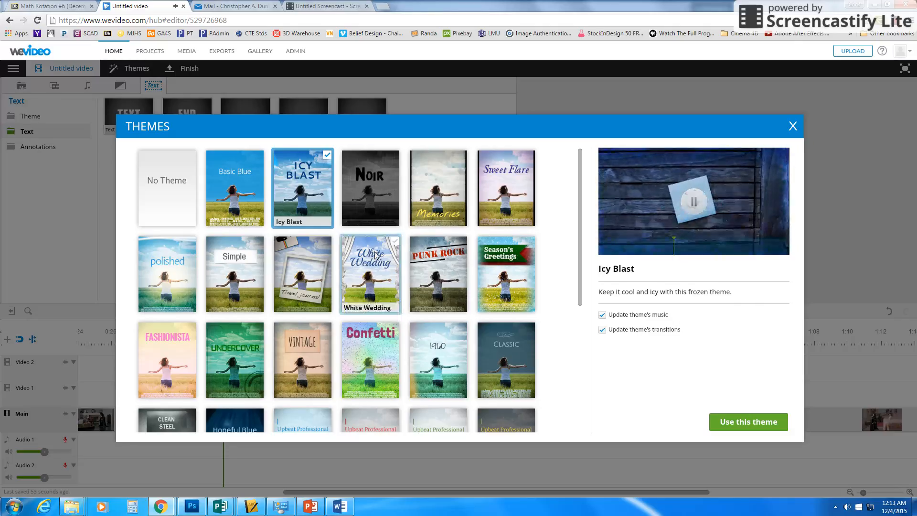
click(369, 181)
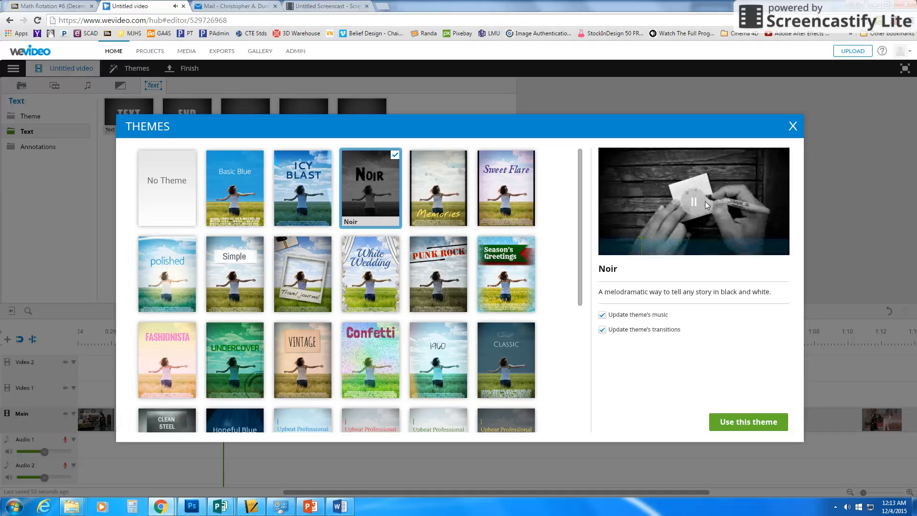
- Preview the Punk Rock and Fashionista themes, and apply the Undercover theme with its music and transitions to the video
click(464, 272)
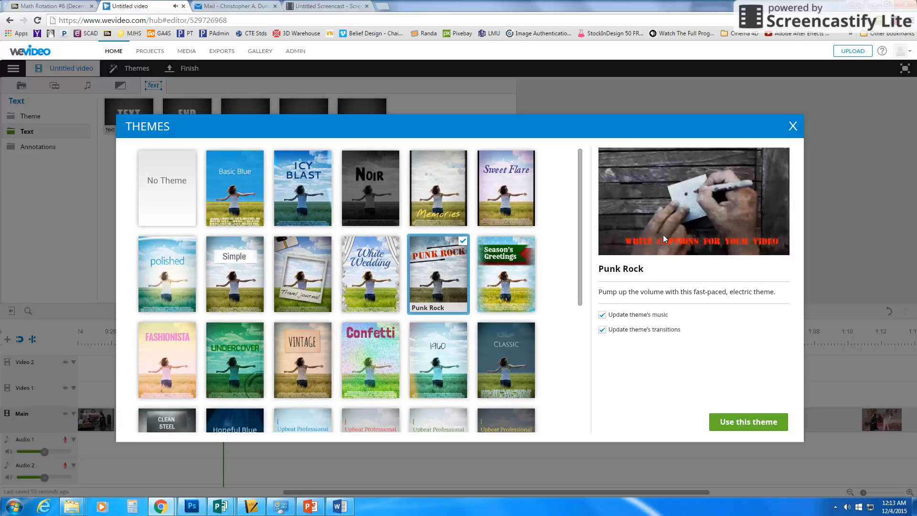
click(161, 353)
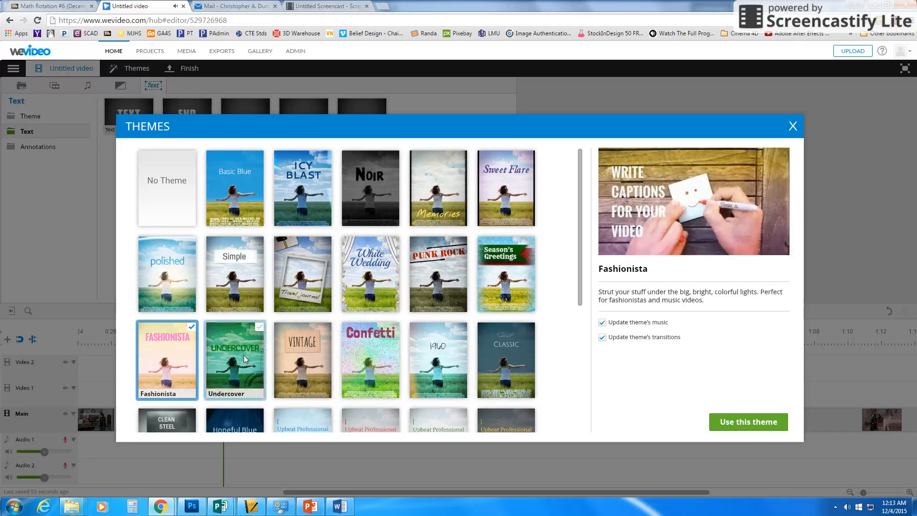
click(239, 332)
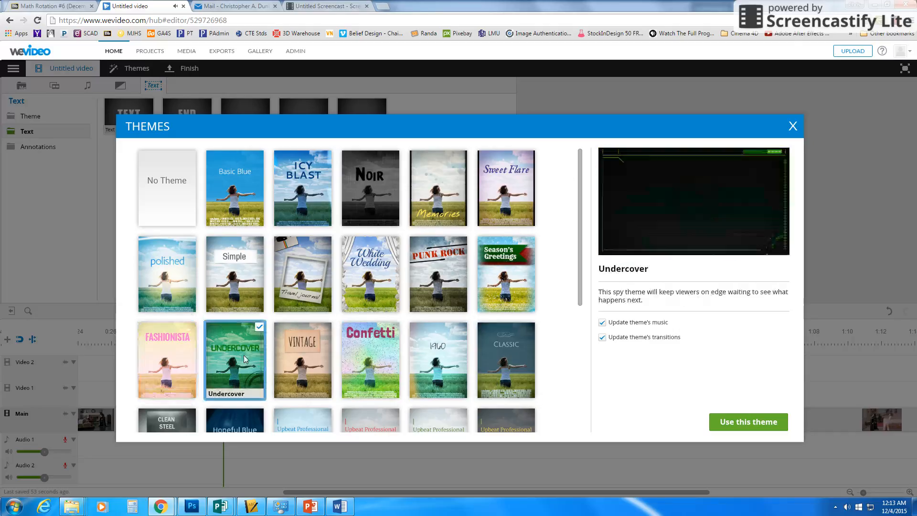
click(728, 424)
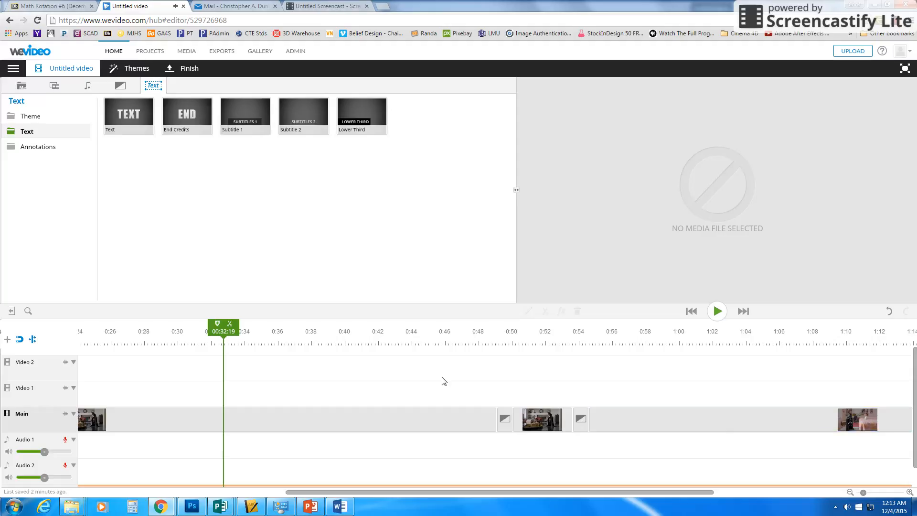
- Play the video from the beginning to about 0:14 to check the Undercover theme's effect
click(691, 311)
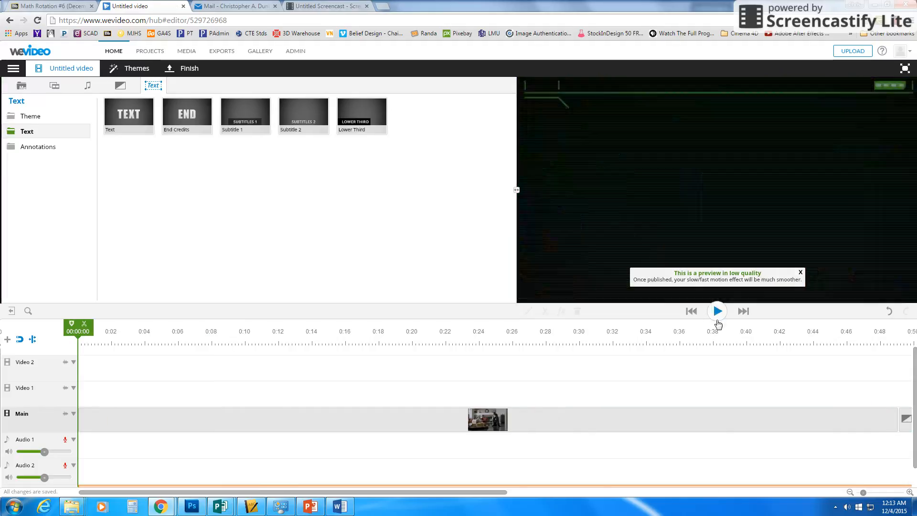
click(718, 312)
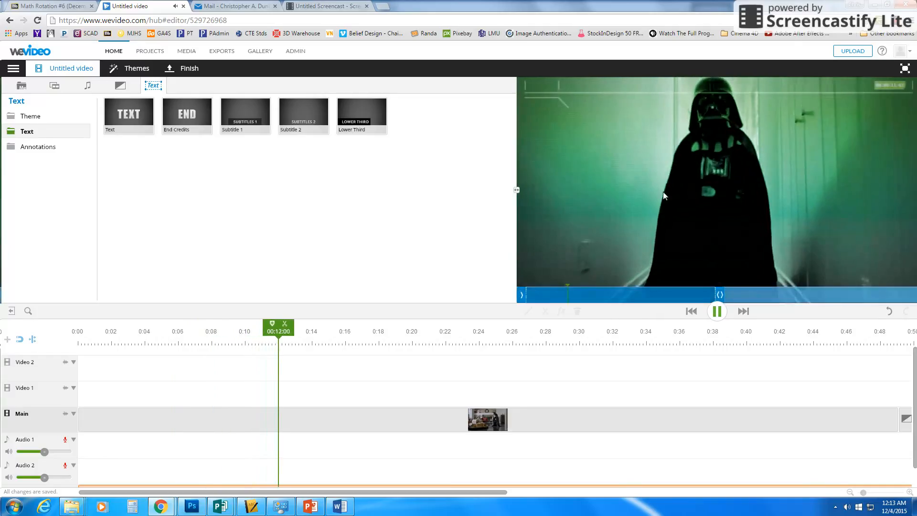
click(718, 313)
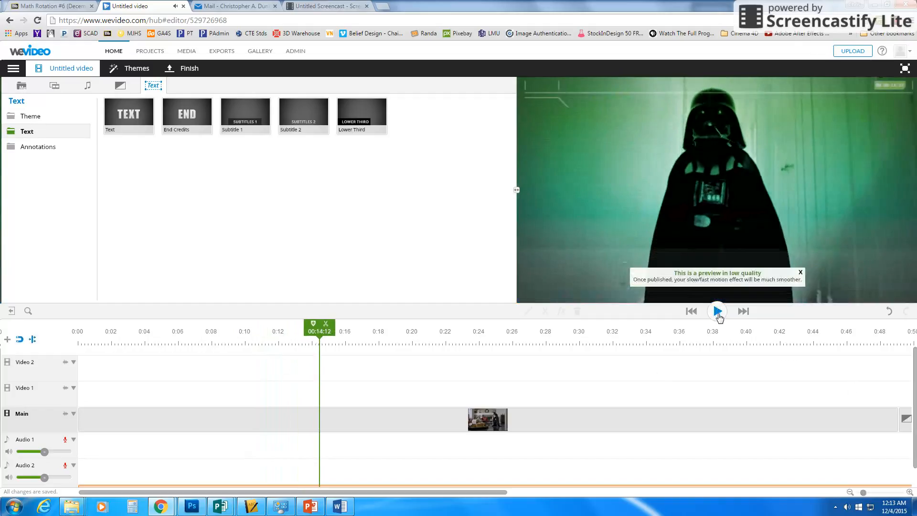
- Remove the Undercover theme from the video by applying No Theme
click(129, 69)
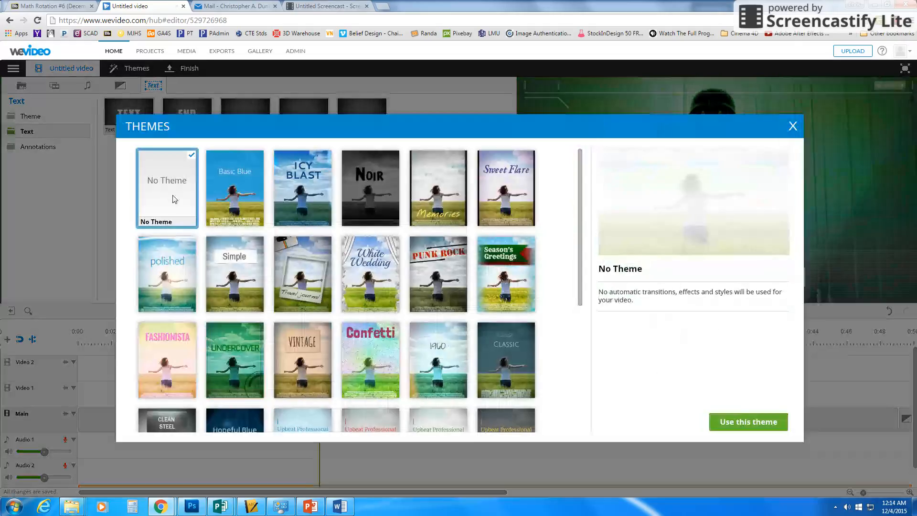
click(757, 426)
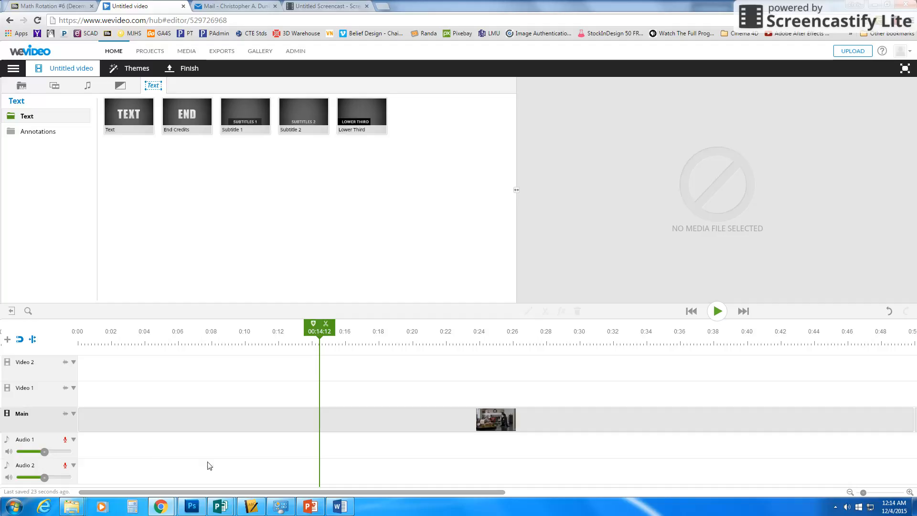
- Preview the Undercover theme again in the theme library, reselect No Theme and close the library
click(135, 71)
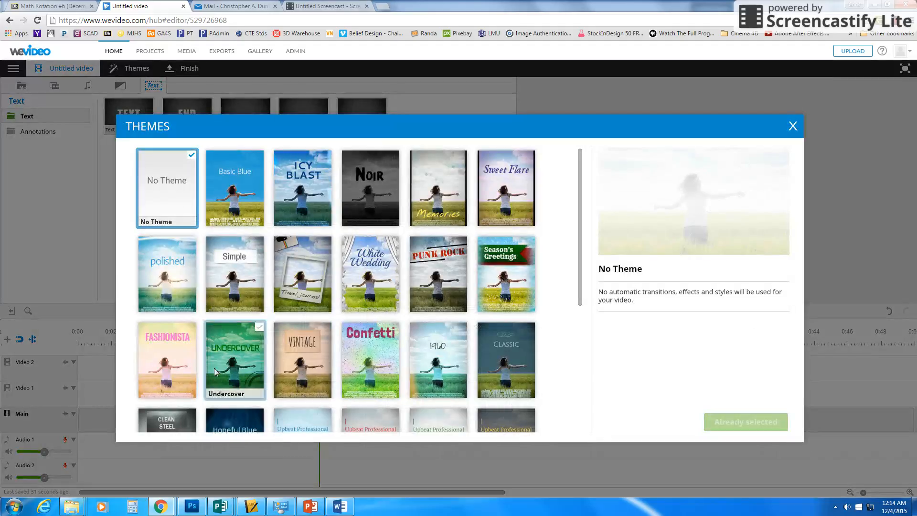
click(235, 356)
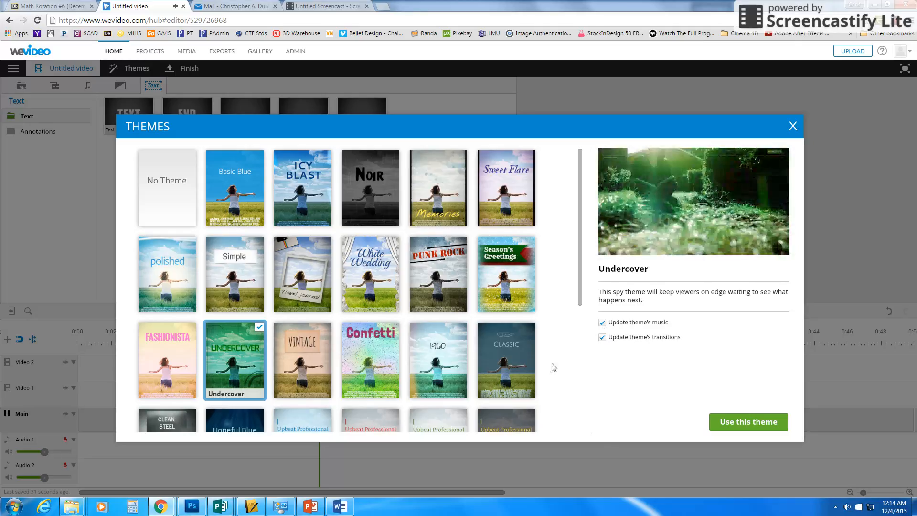
click(156, 204)
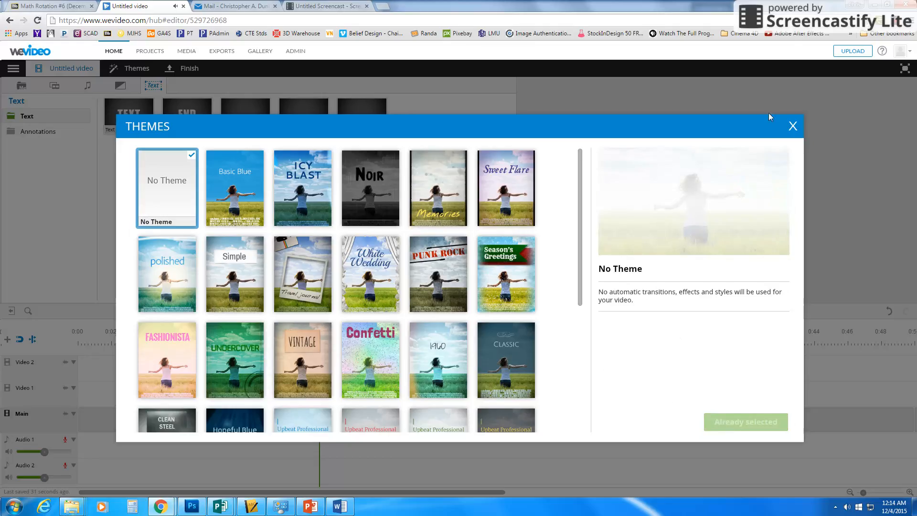
click(792, 127)
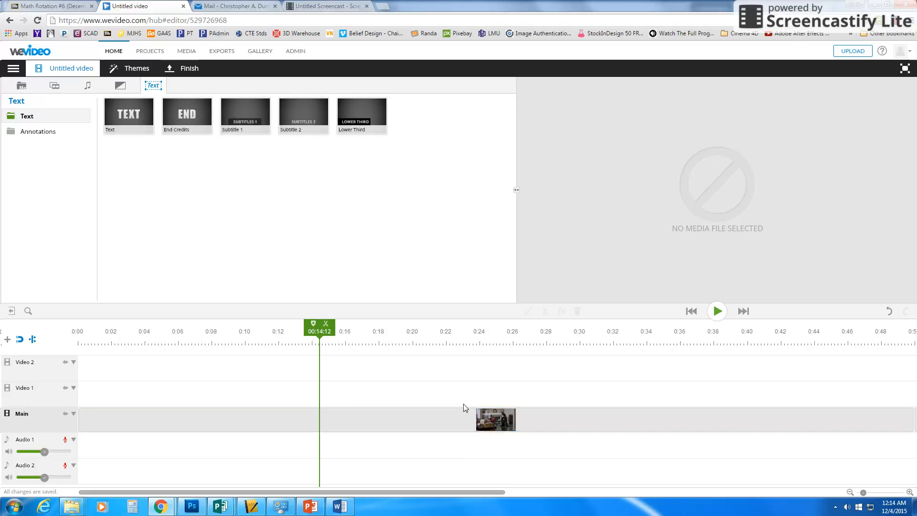
- Proceed to finalize the video with its suggested title, compare the 480p and 720p HD qualities, and choose 720p HD
click(186, 70)
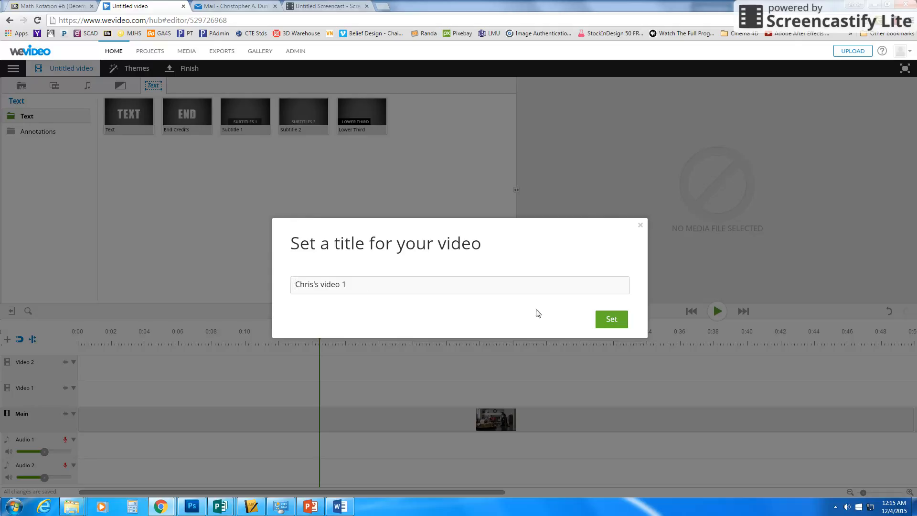
click(611, 320)
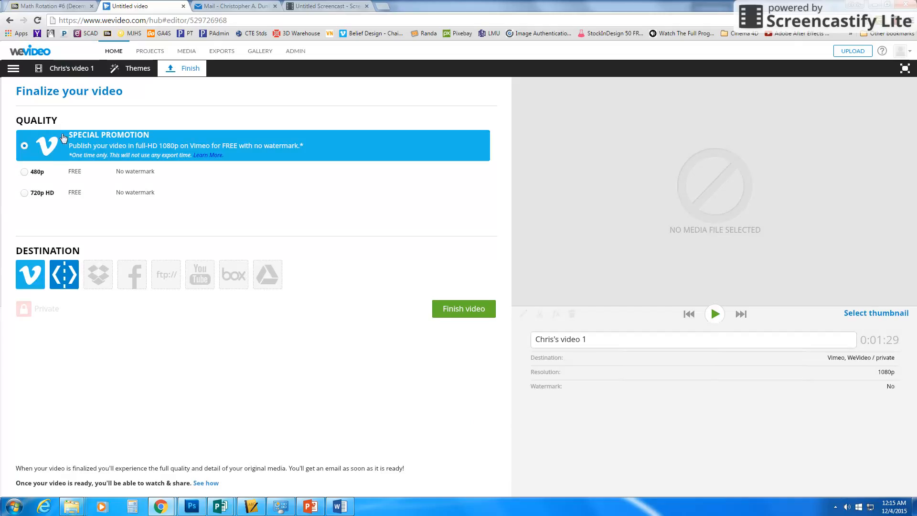
click(25, 172)
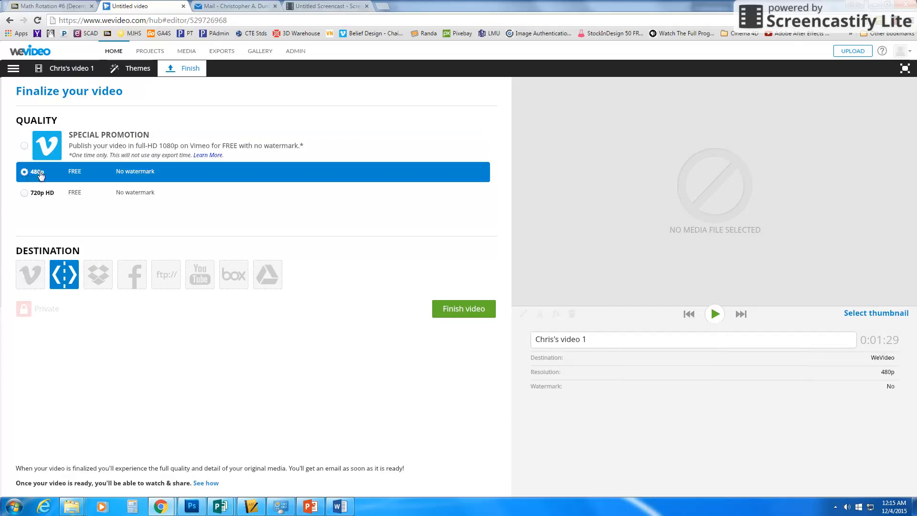
click(25, 194)
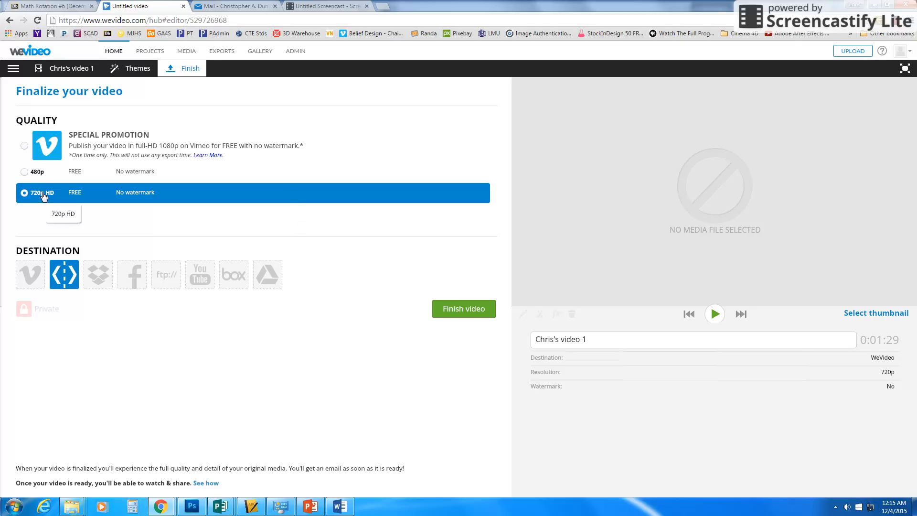
click(28, 174)
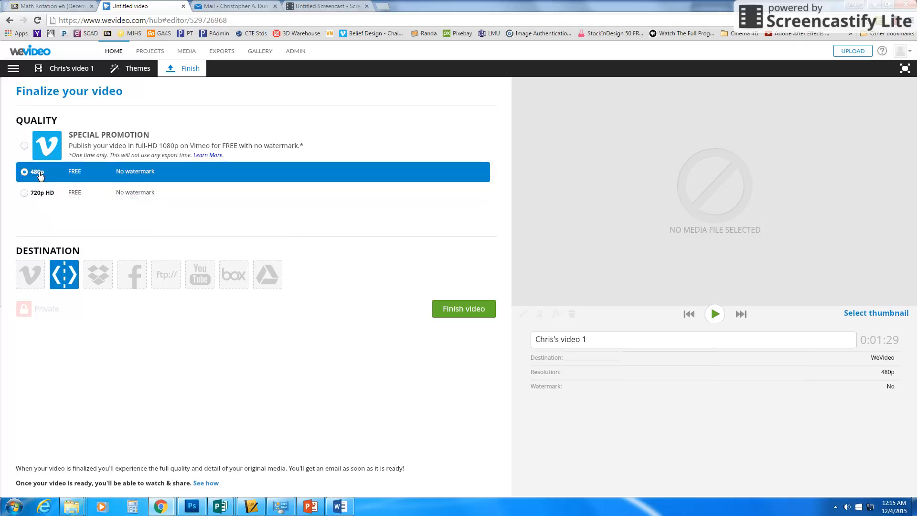
click(25, 196)
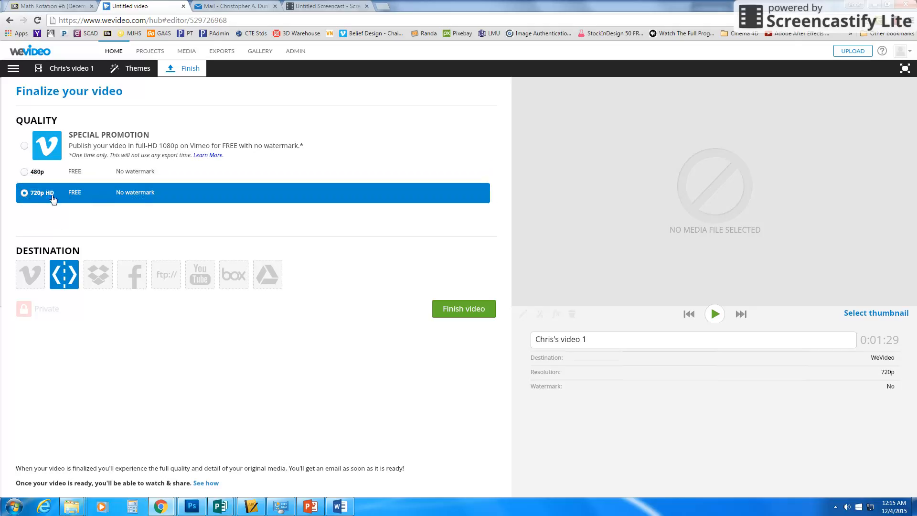